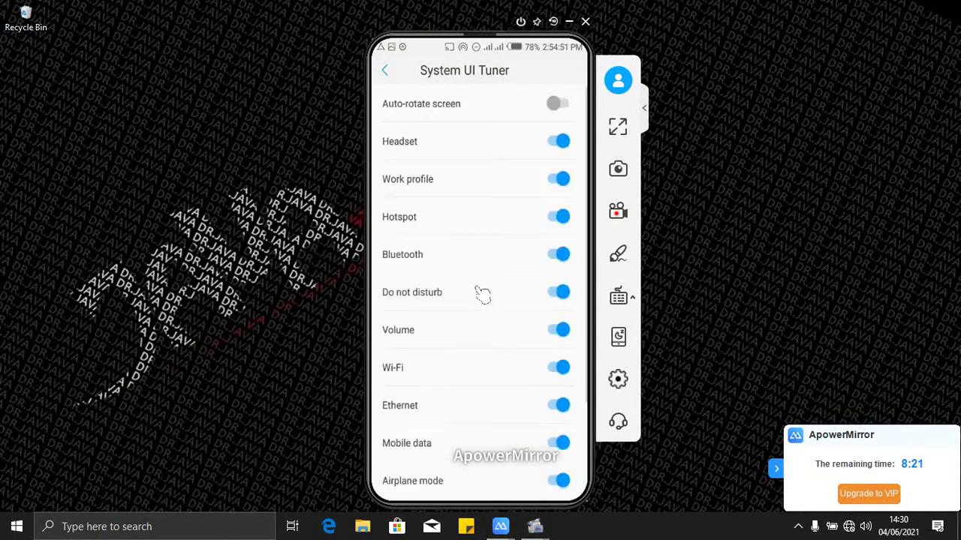
scroll(480, 292, "down", 3)
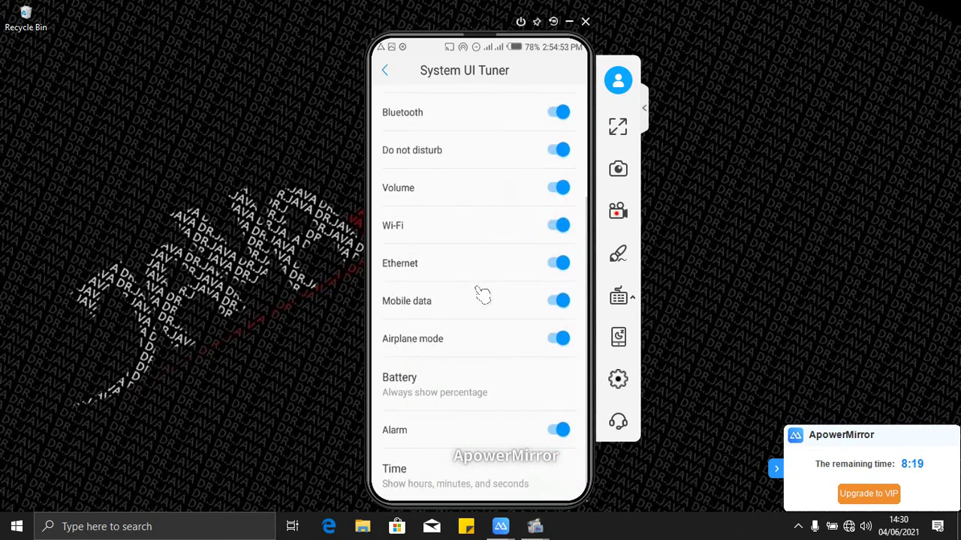
scroll(482, 292, "up", 1)
scroll(482, 293, "down", 1)
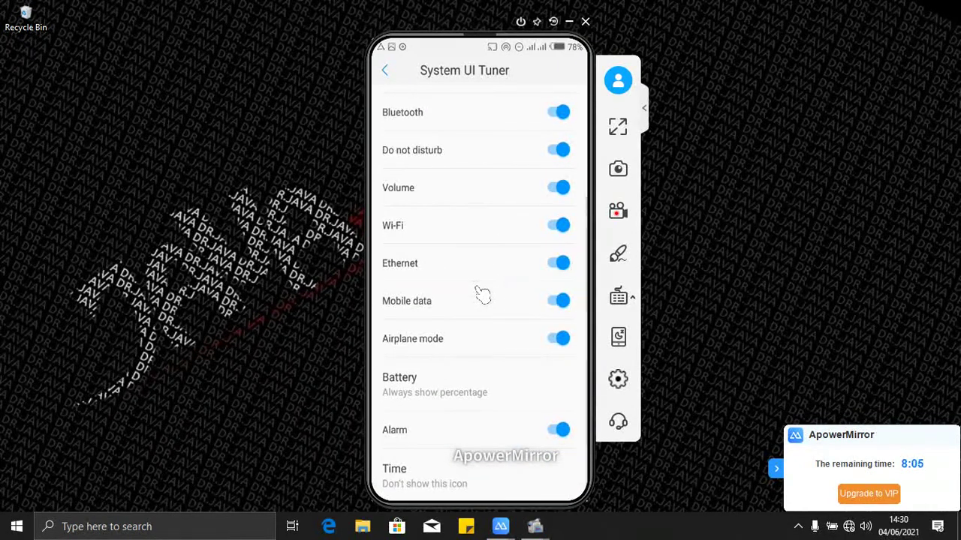
Step: Turn off the Mobile data toggle in System UI Tuner so its status bar icon disappears
left_click(481, 293)
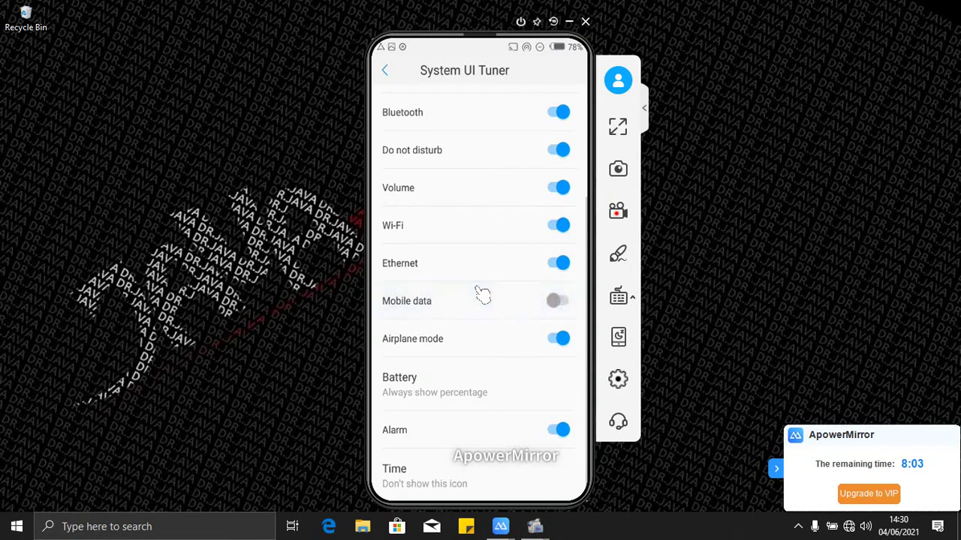